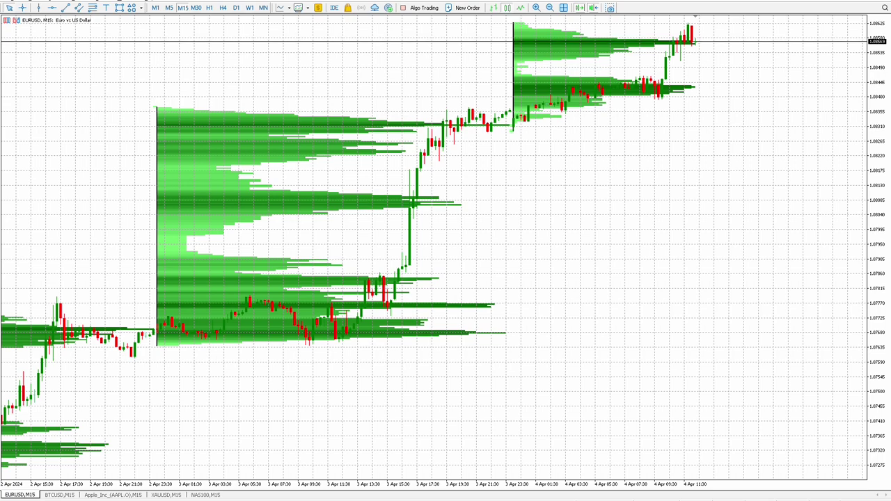
Preview the BTCUSD, Apple and XAUUSD charts, then switch to the NAS100 M15 chart.
left_click(63, 495)
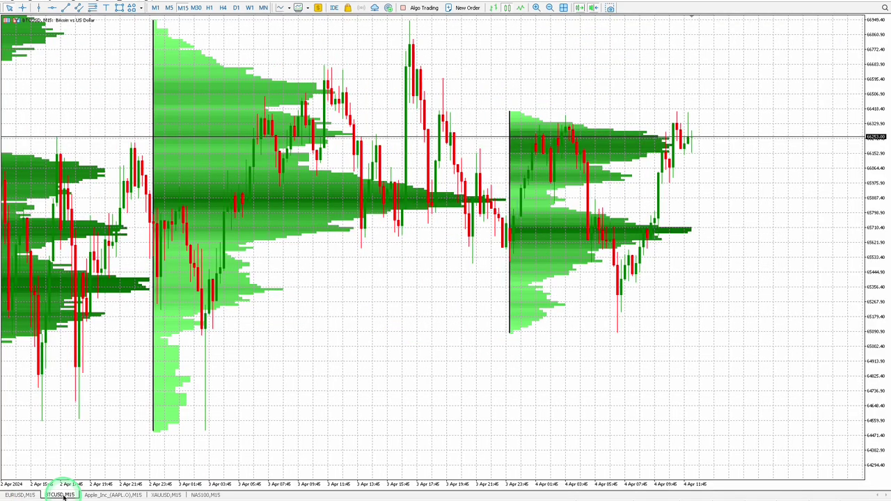
left_click(97, 495)
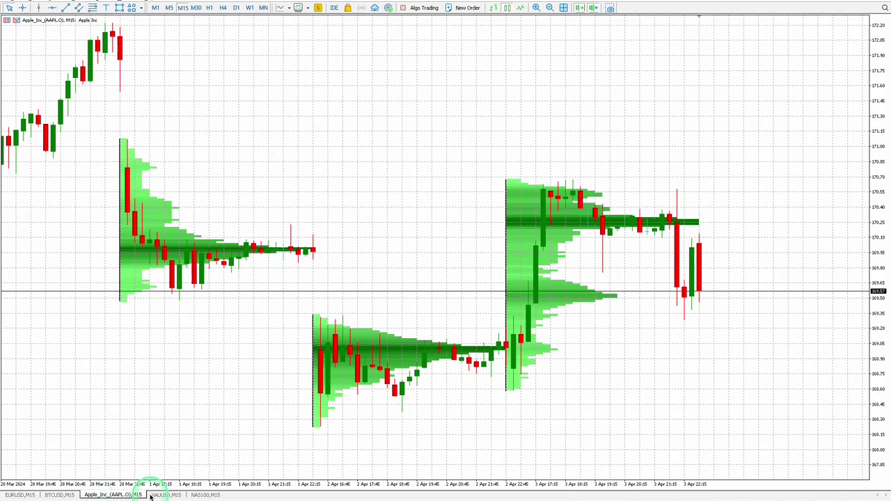
left_click(157, 495)
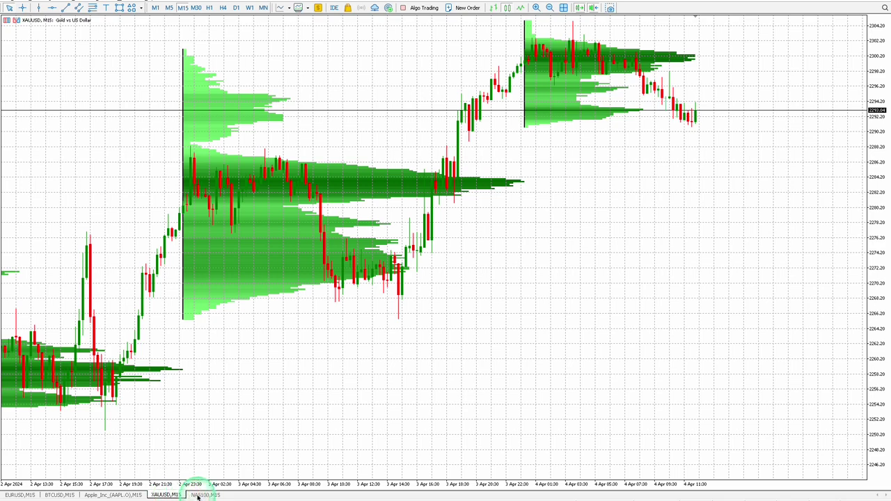
left_click(203, 495)
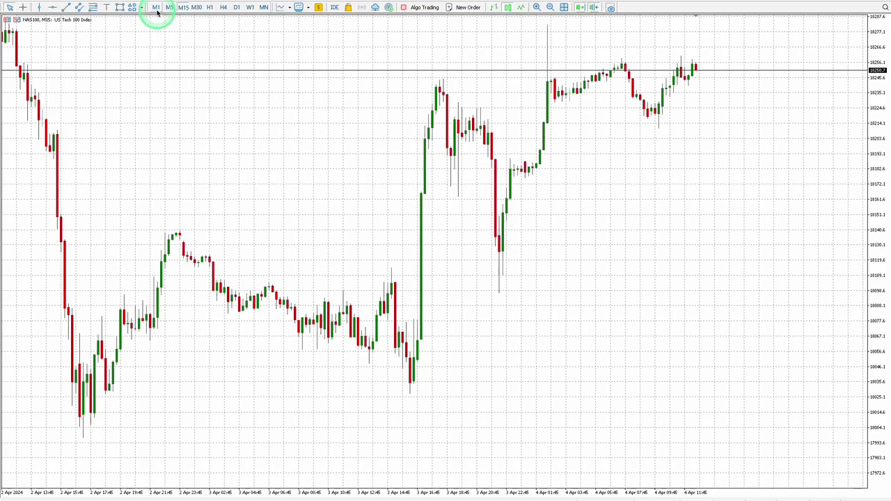
Cycle the NAS100 chart through the 30-minute to monthly timeframes, ending on M5.
left_click(169, 7)
left_click(182, 7)
left_click(197, 7)
left_click(199, 8)
left_click(209, 8)
left_click(223, 7)
left_click(237, 8)
left_click(250, 8)
left_click(263, 7)
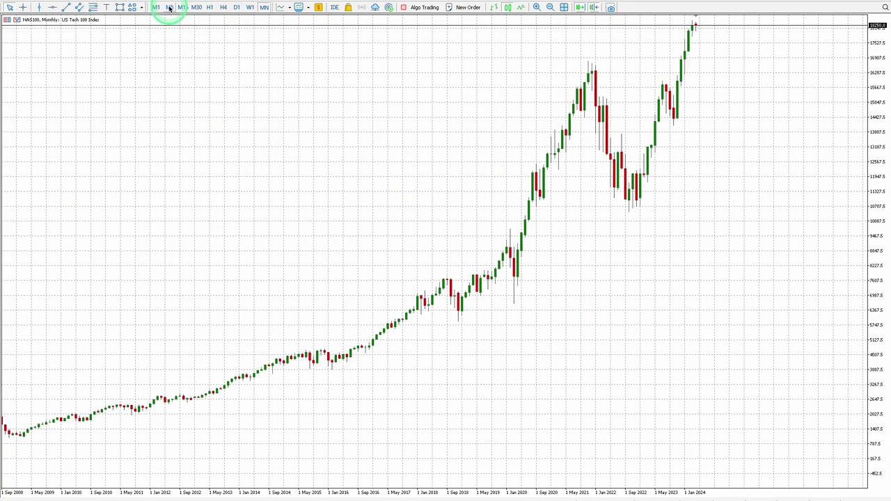
left_click(169, 7)
Add the Volume Clarity pro custom indicator to the NAS100 M5 chart.
left_click(63, 4)
mouse_move(70, 8)
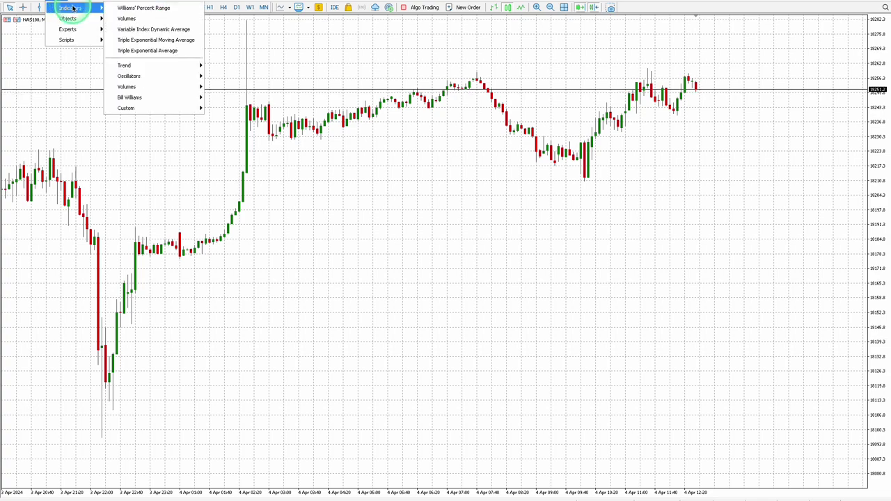
mouse_move(137, 108)
left_click(241, 95)
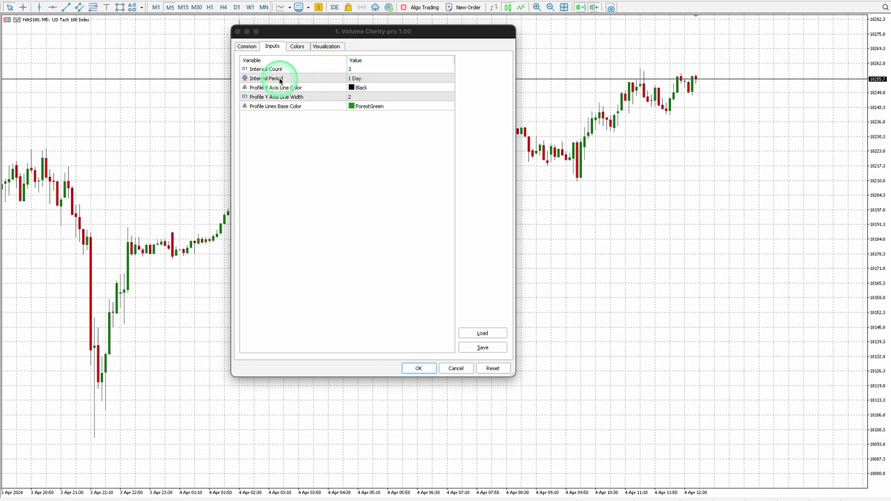
Keep Interval Period at 1 Day, change Interval Count to 1, and apply with OK.
left_click(356, 80)
left_click(356, 81)
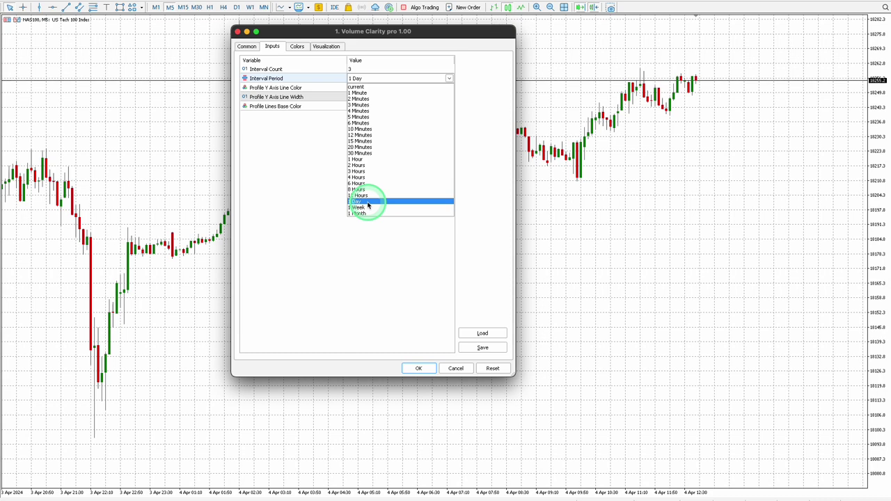
left_click(333, 231)
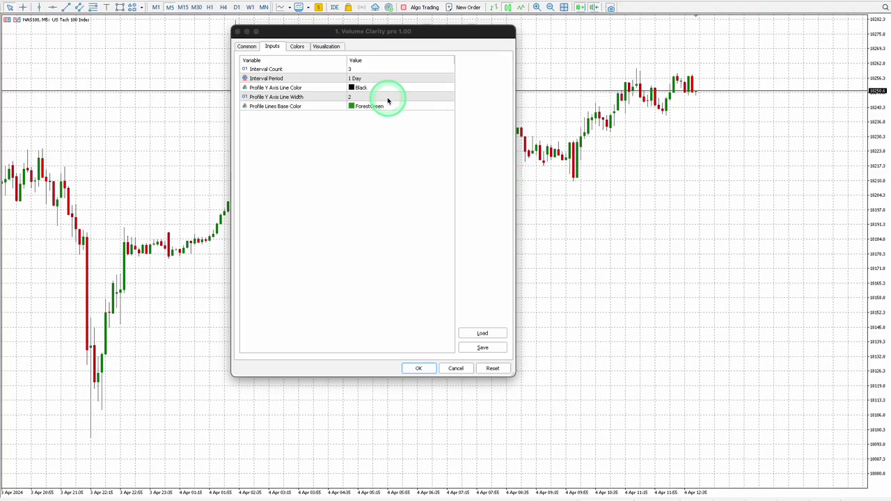
double_click(352, 69)
type("1")
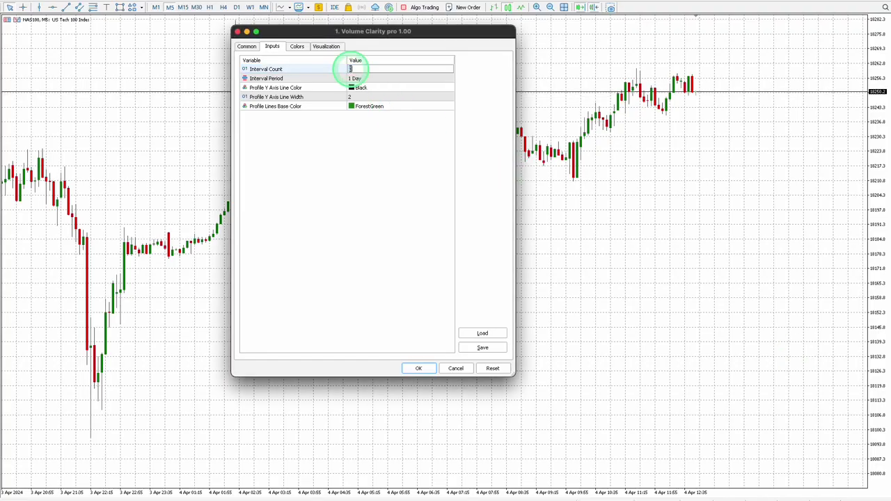
key("Return")
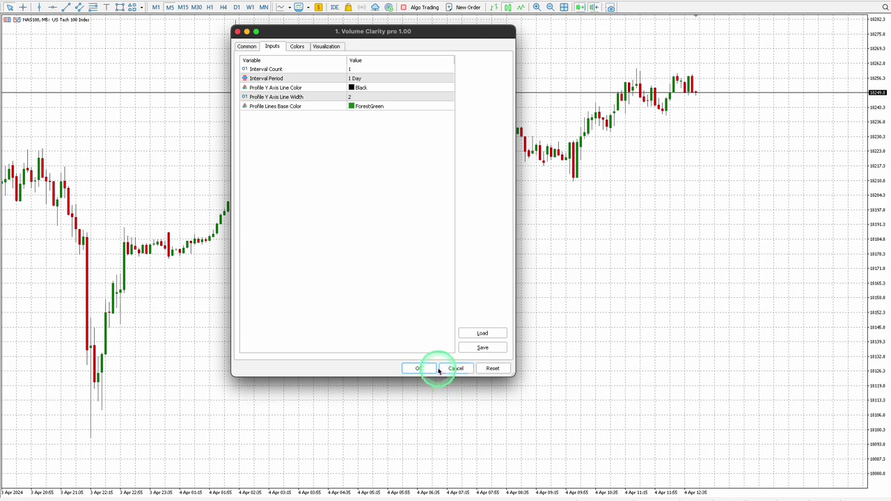
left_click(420, 369)
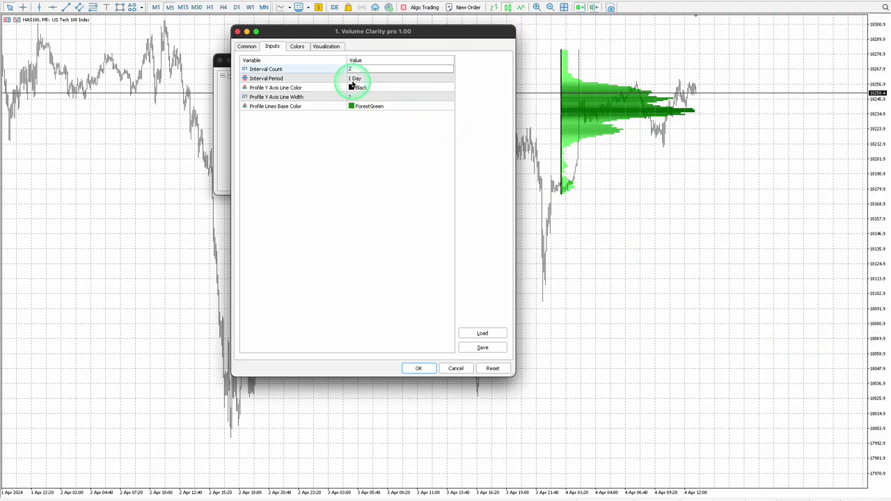
Apply Interval Counts of 2 and then 3 days, closing the Indicators list after each.
left_click(418, 368)
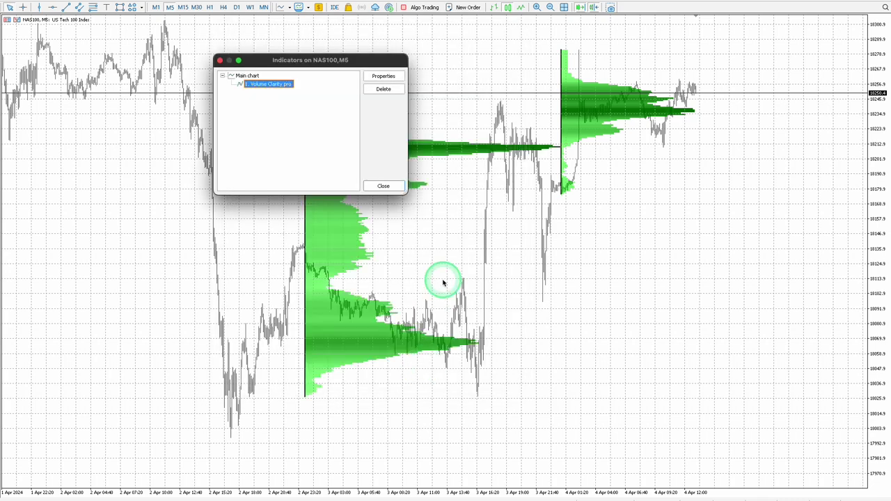
left_click(385, 186)
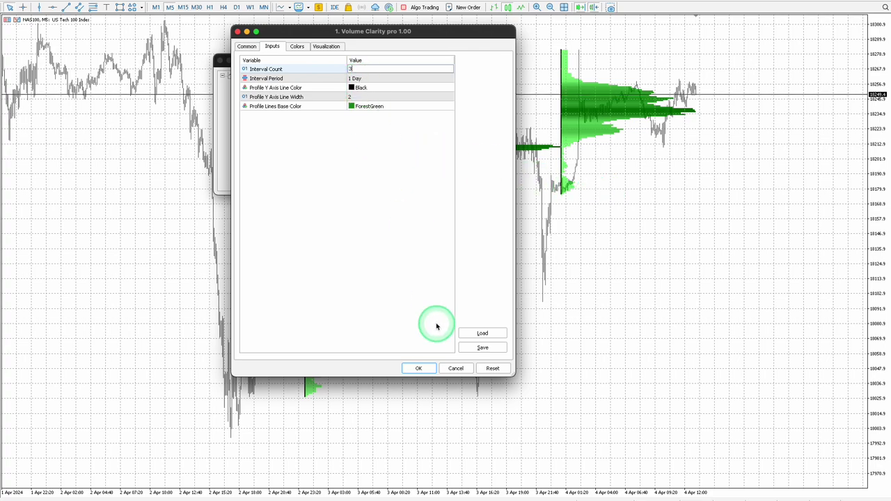
left_click(421, 368)
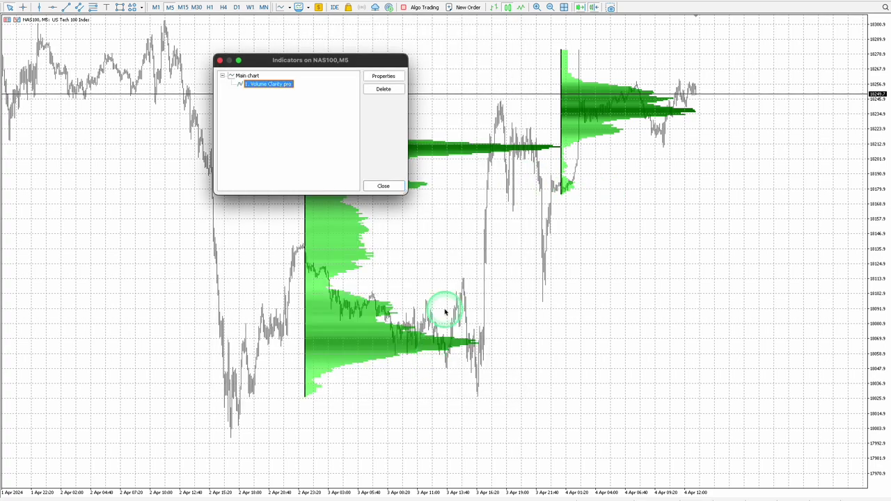
left_click(383, 186)
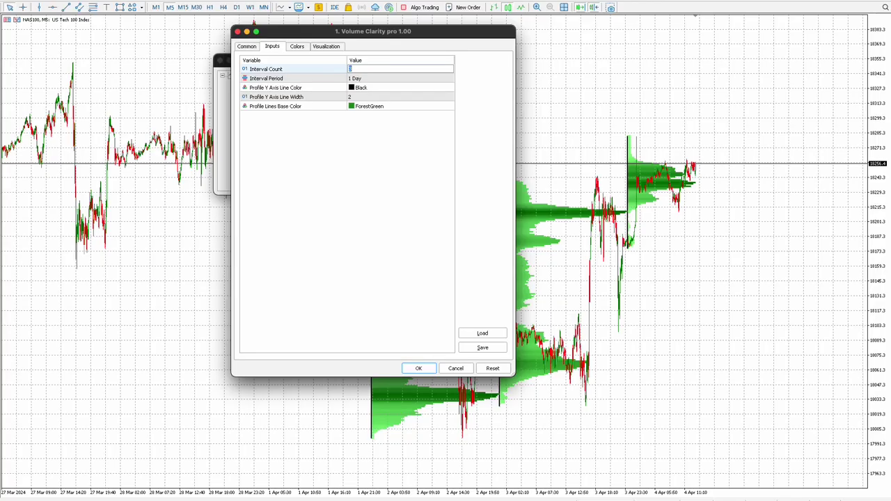
Switch to a 1 Week Interval Period with count 1 and apply it.
left_click(397, 79)
left_click(396, 79)
left_click(397, 79)
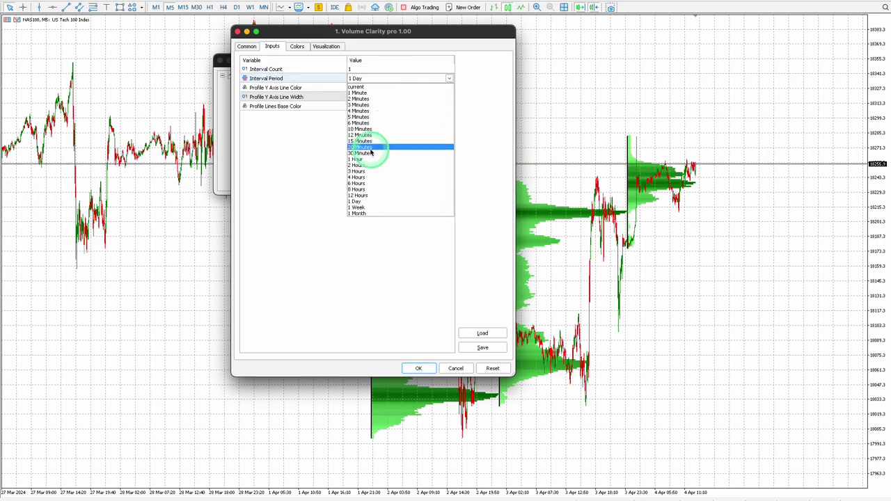
left_click(354, 206)
left_click(418, 368)
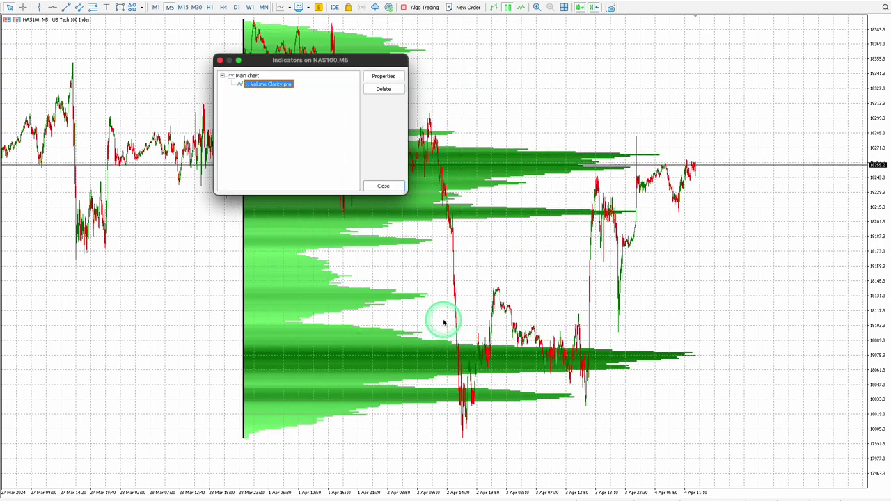
left_click(389, 186)
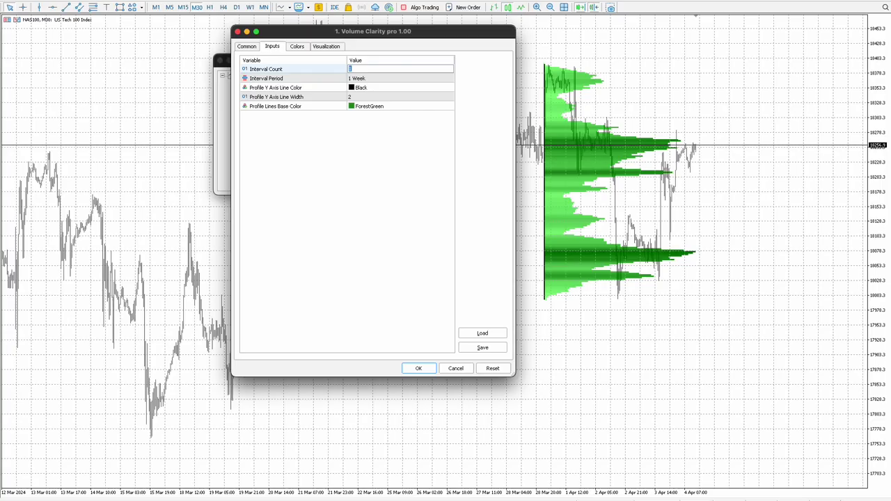
Raise Interval Count to 2 to show the current and previous weeks.
type("2")
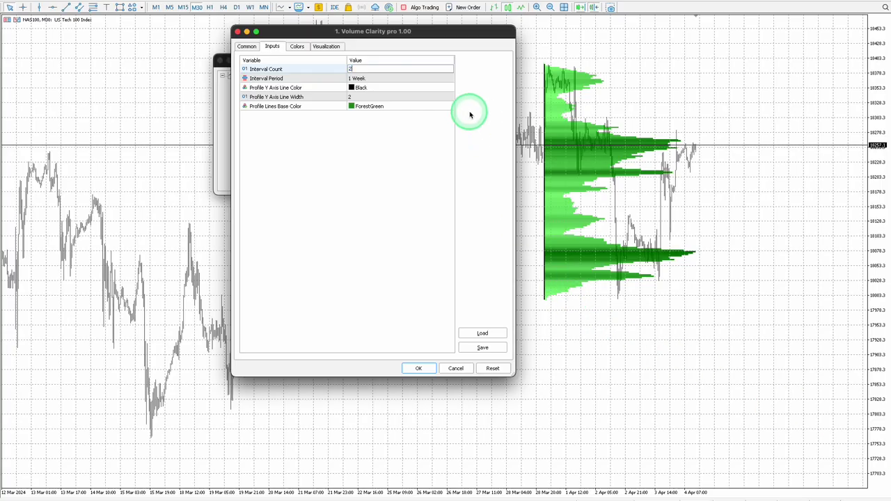
left_click(381, 81)
left_click(417, 367)
left_click(383, 186)
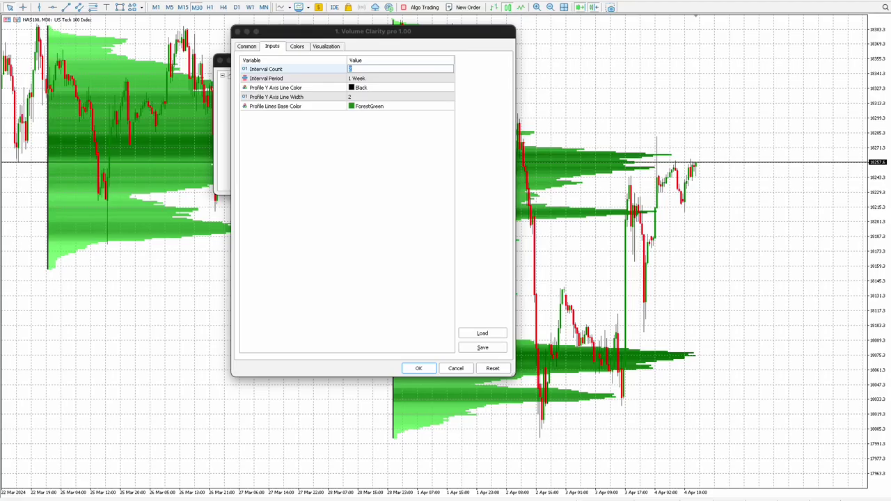
Set Interval Count 1 with a 1 Month Interval Period, apply, and close the Indicators list.
type("1")
left_click(359, 83)
left_click(360, 79)
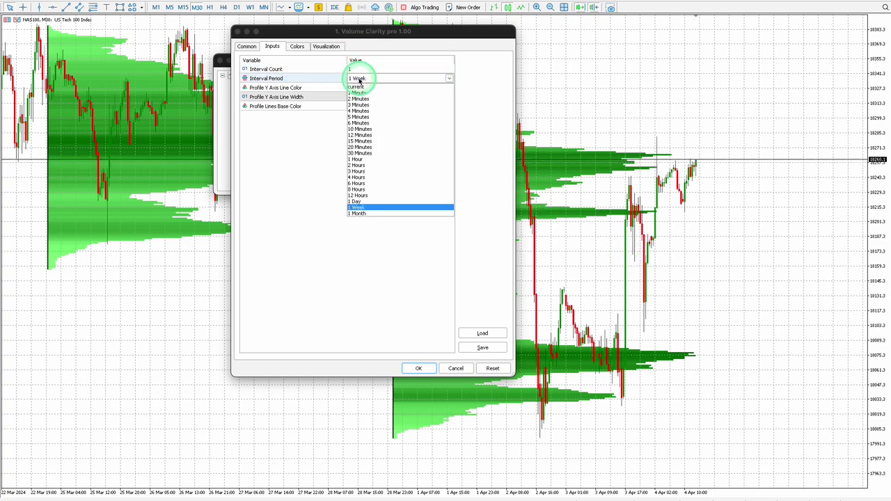
left_click(364, 212)
left_click(418, 367)
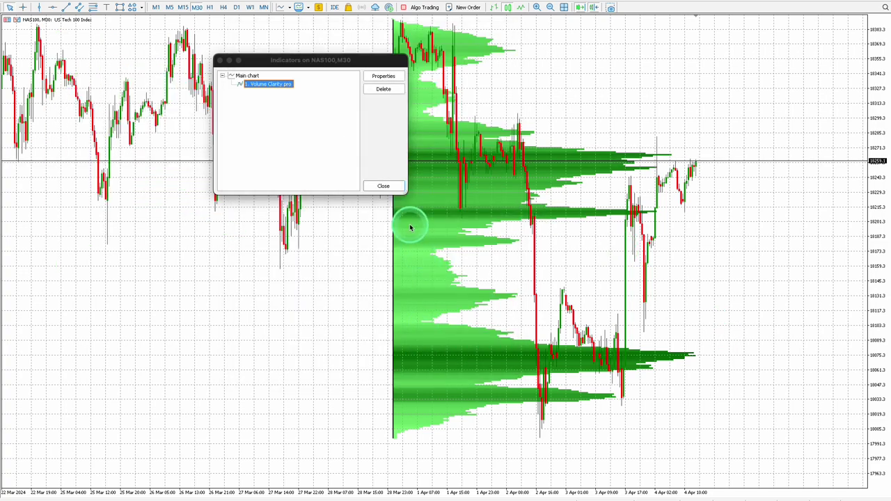
left_click(382, 241)
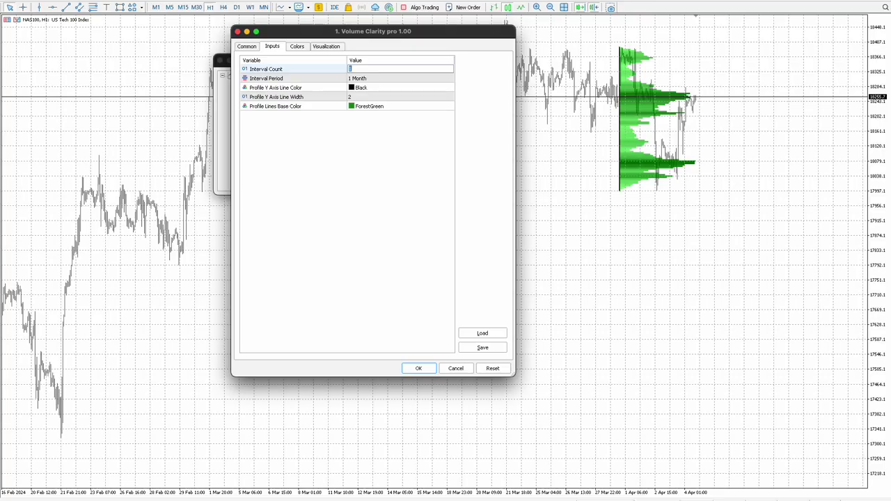
Enter Interval Count 2 for the 1 Month period, apply, and close the Indicators list.
type("2")
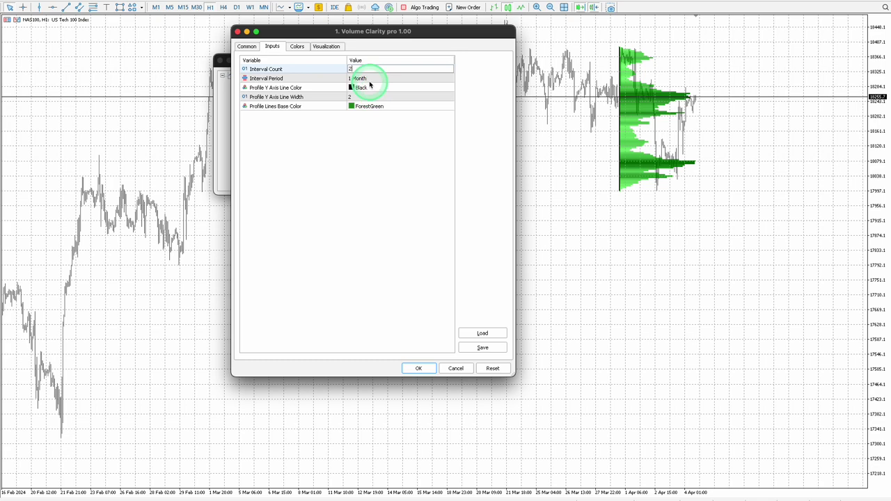
left_click(418, 368)
left_click(387, 186)
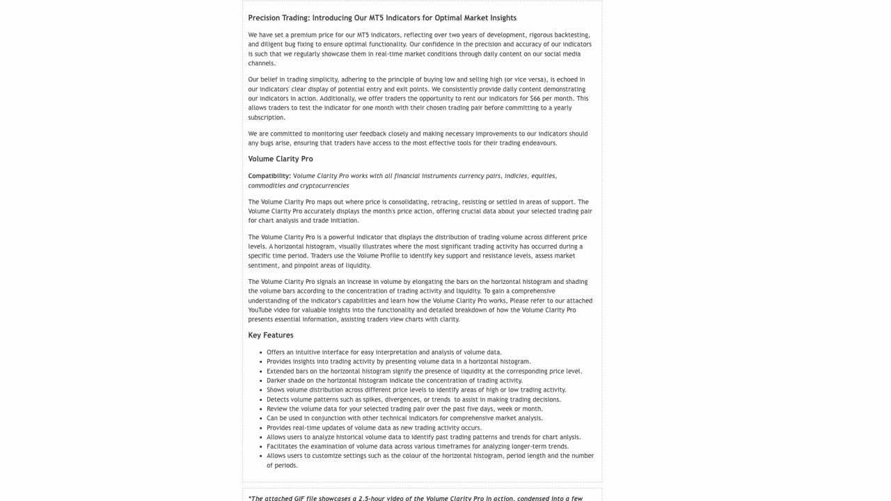
Scroll the Volume Clarity Pro post past Key Features down to Day Trading Settings.
scroll(422, 251, "down", 5)
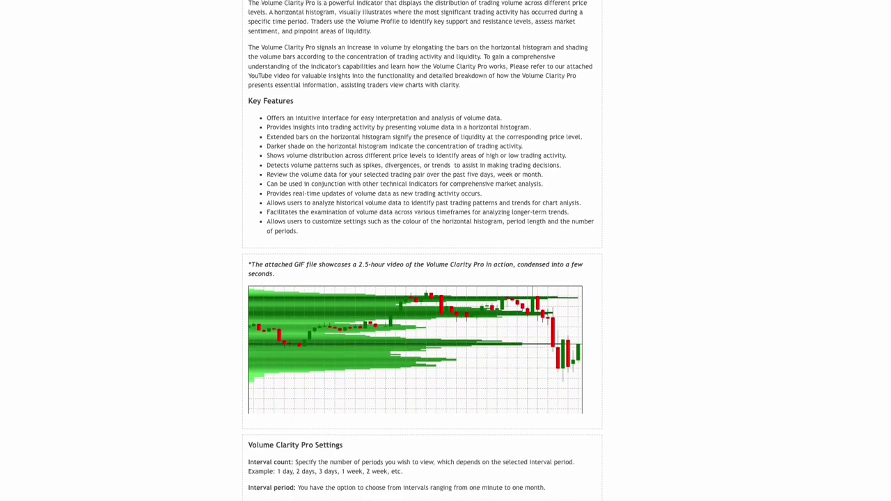
scroll(422, 251, "down", 8)
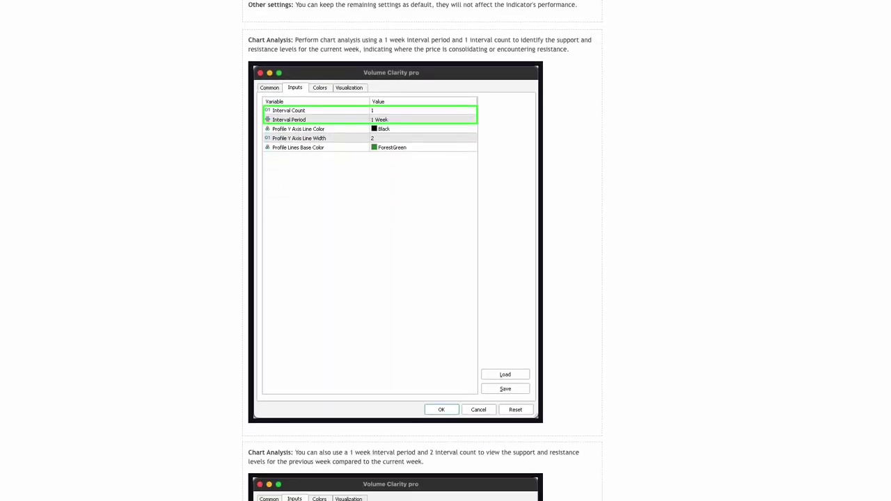
scroll(422, 251, "down", 5)
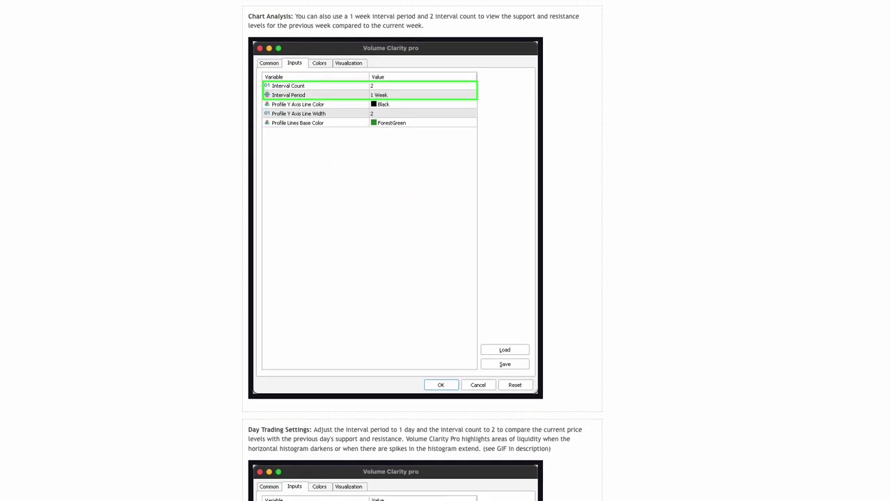
scroll(422, 250, "down", 2)
scroll(413, 276, "down", 3)
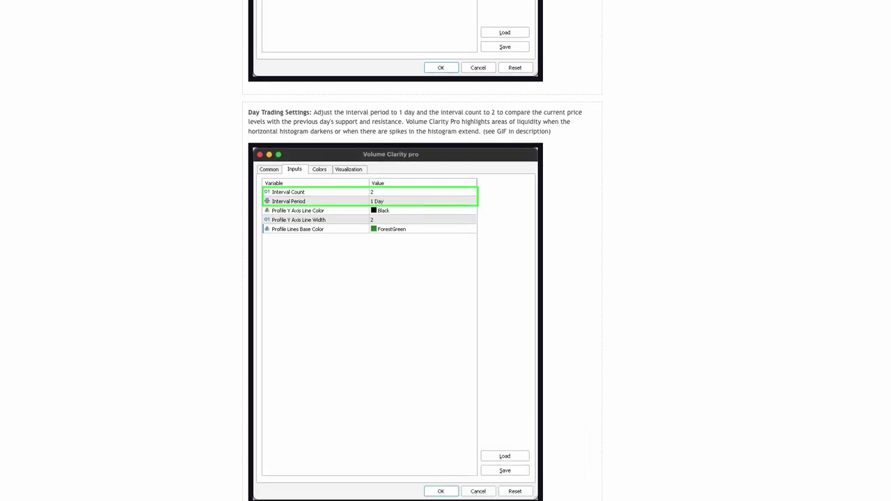